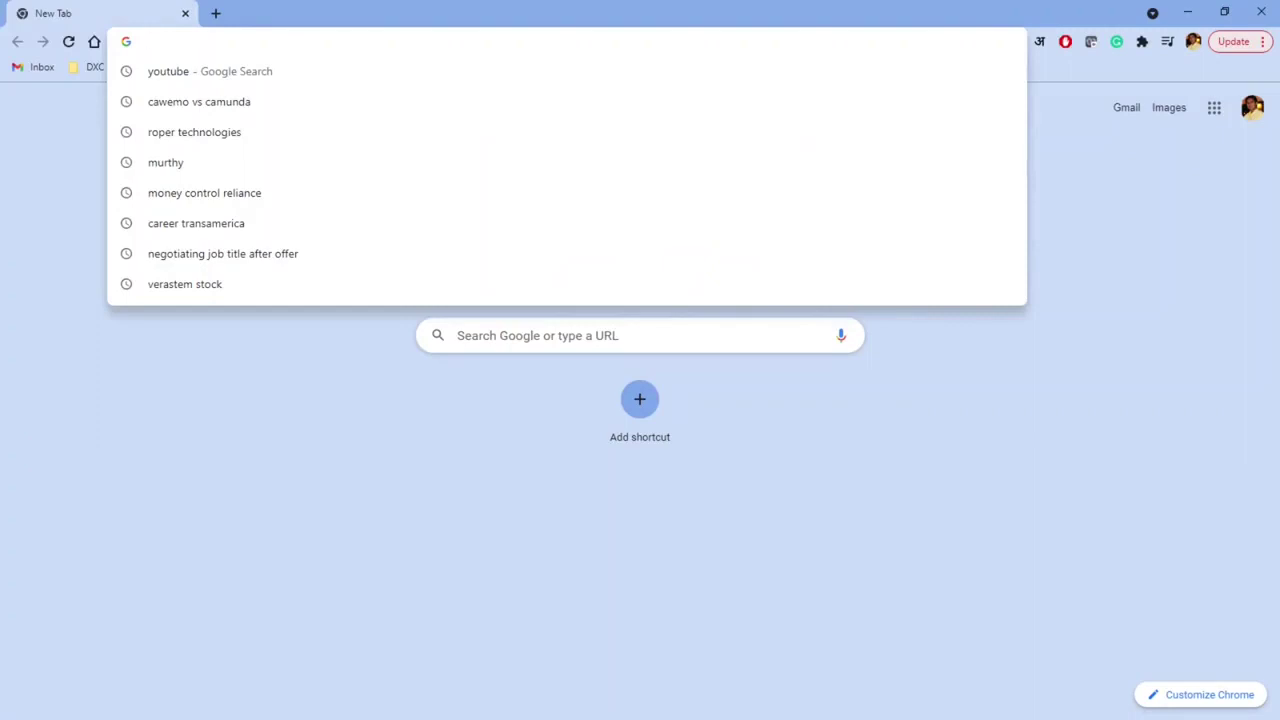
Step: Load the Camunda Platform Manual 7.15 from docs.camunda.org in Chrome
type("docs")
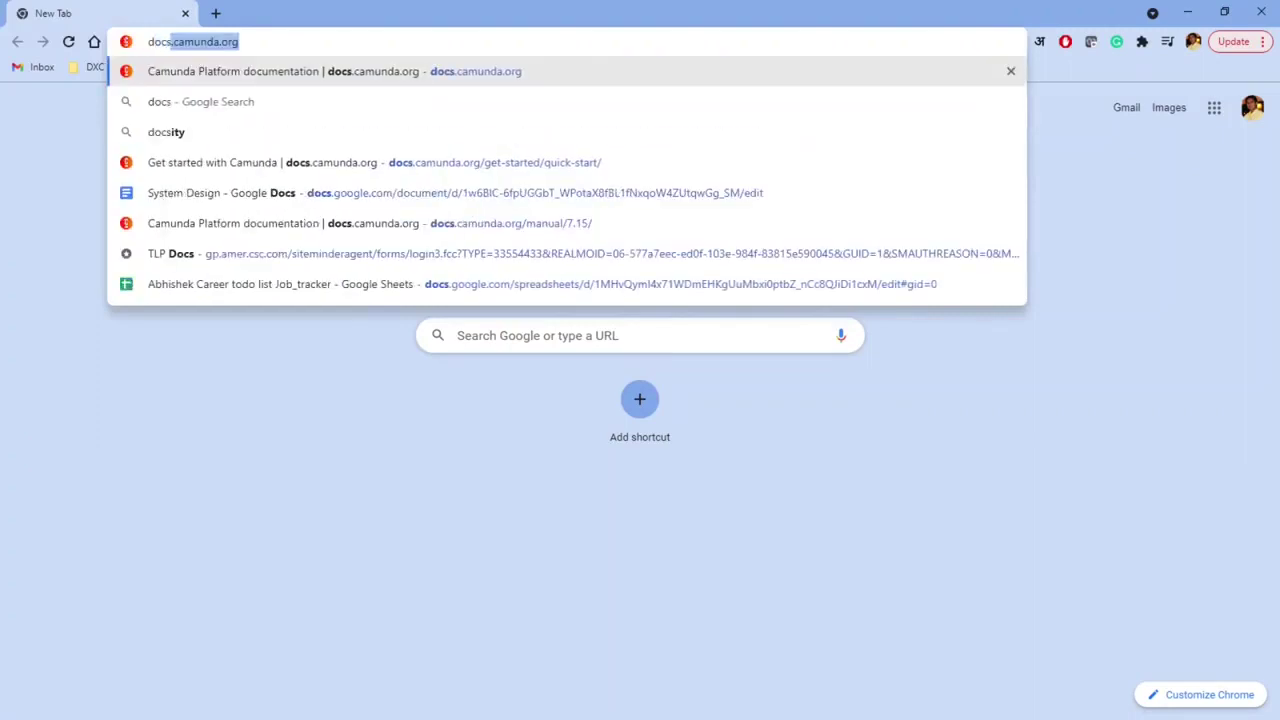
key("Right")
key("Return")
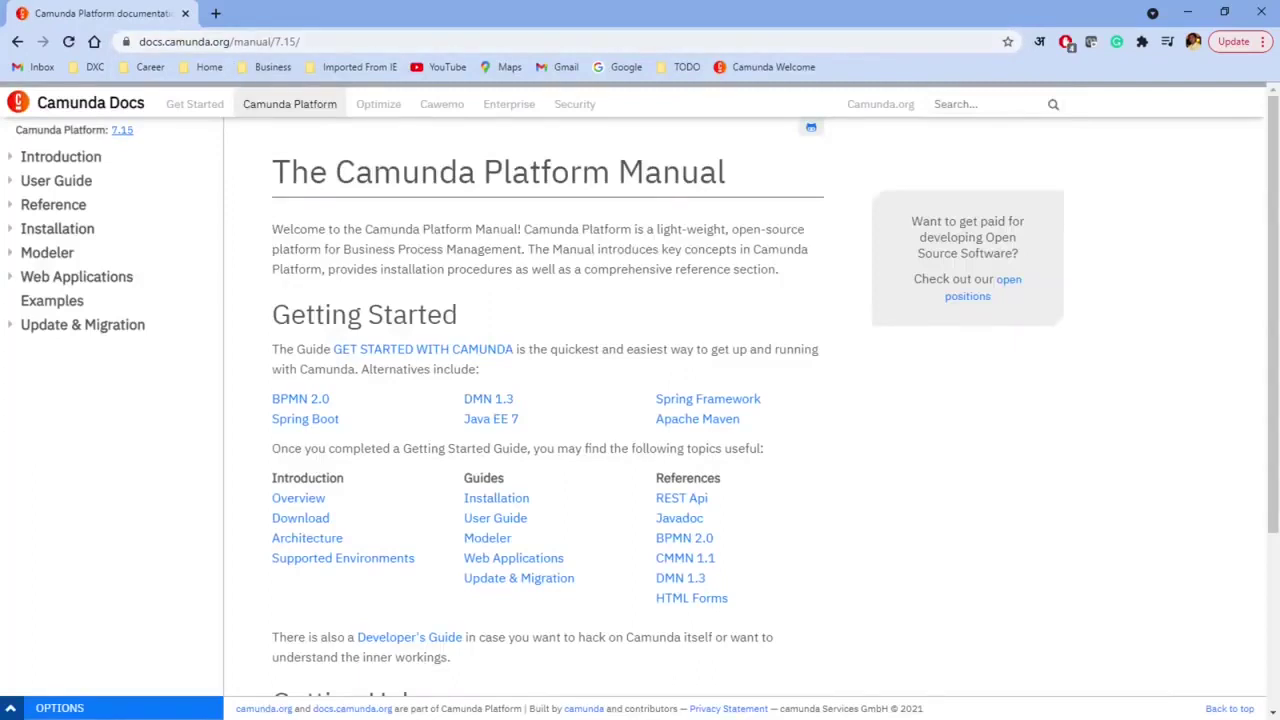
Step: Open the Install the Camunda Modeler page and highlight its Windows 7 / 10 requirement
left_click(75, 238)
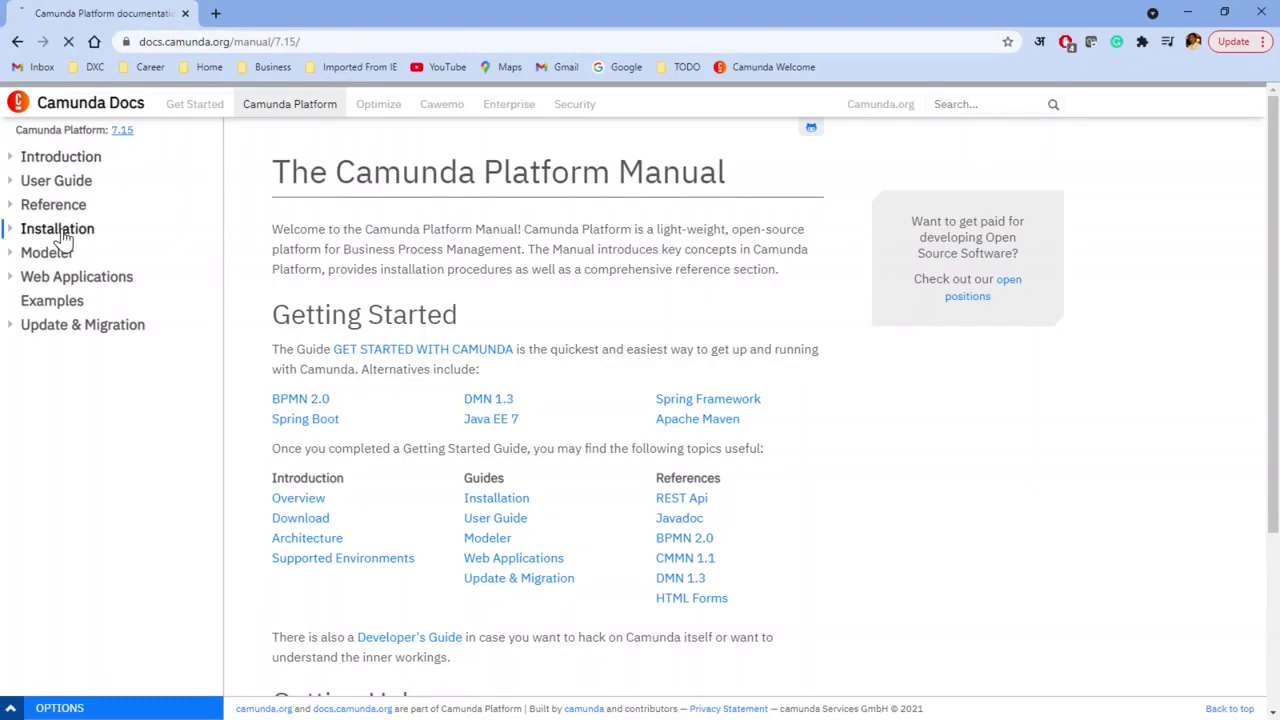
left_click(94, 253)
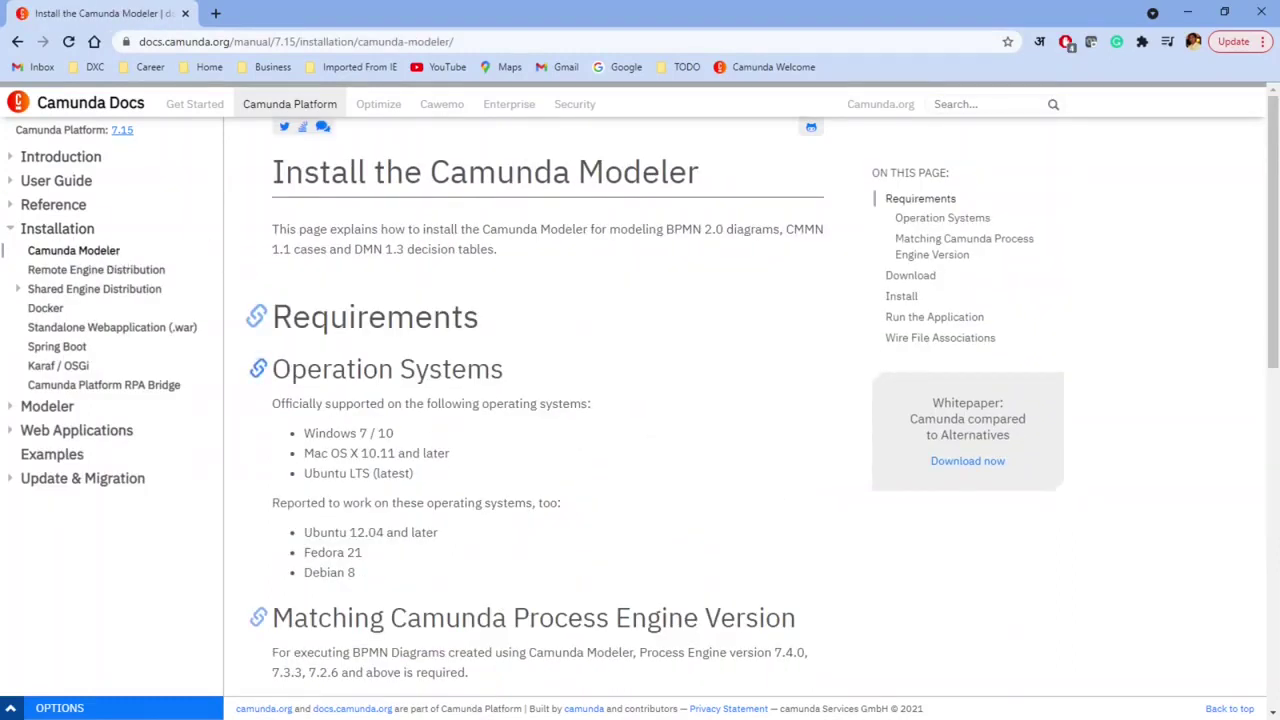
scroll(259, 368, "down", 2)
left_click_drag(303, 273, 395, 274)
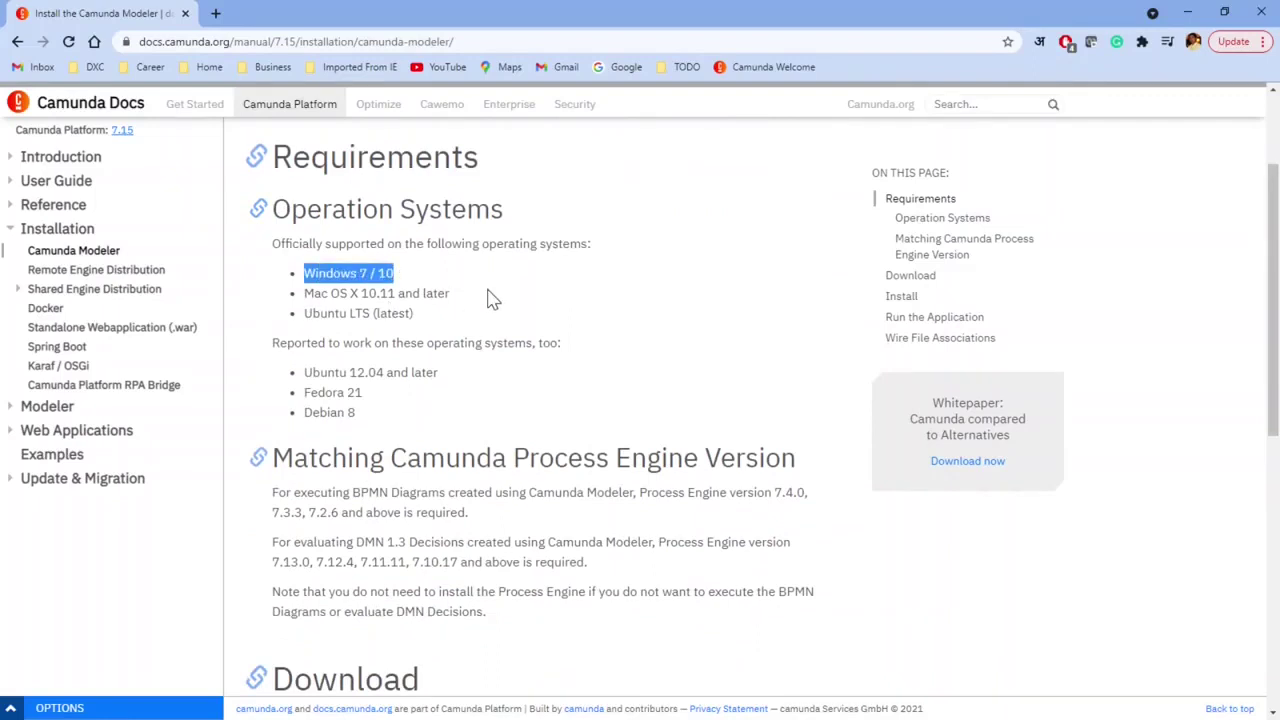
scroll(490, 298, "down", 3)
scroll(475, 400, "down", 1)
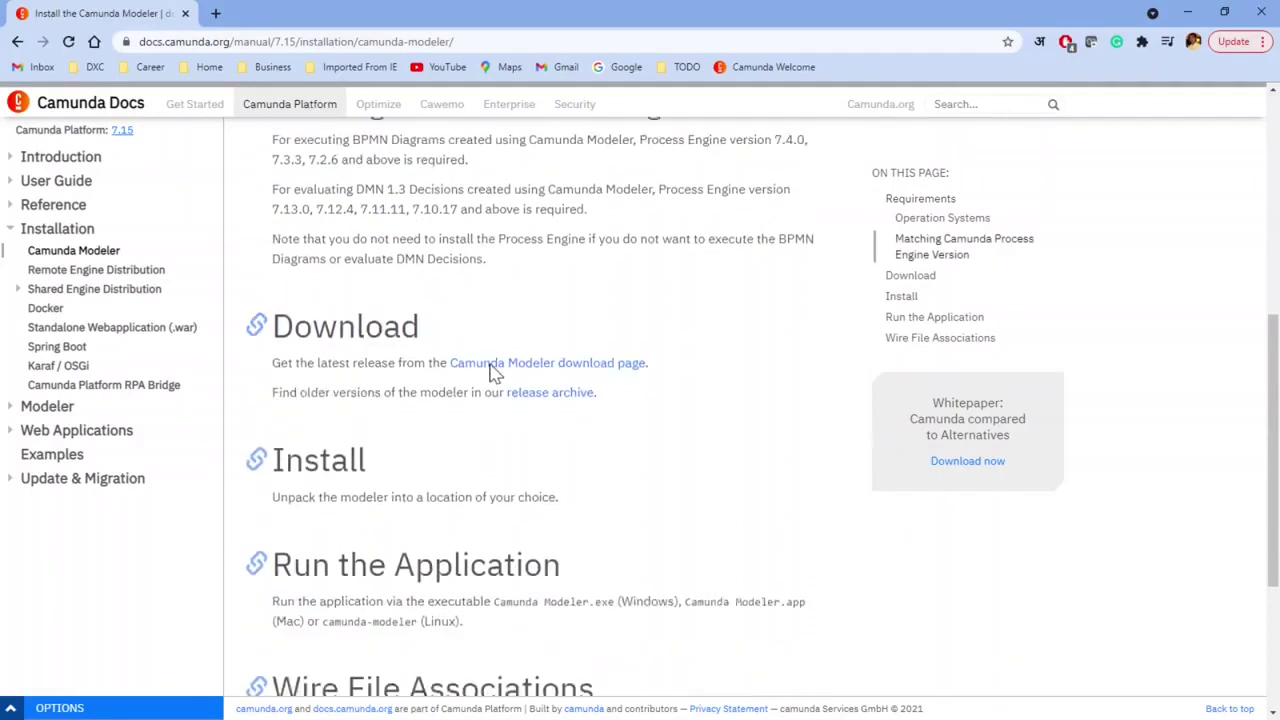
Step: Open the Modeler download page link in a new tab and switch to it
right_click(547, 326)
left_click(592, 331)
left_click(270, 13)
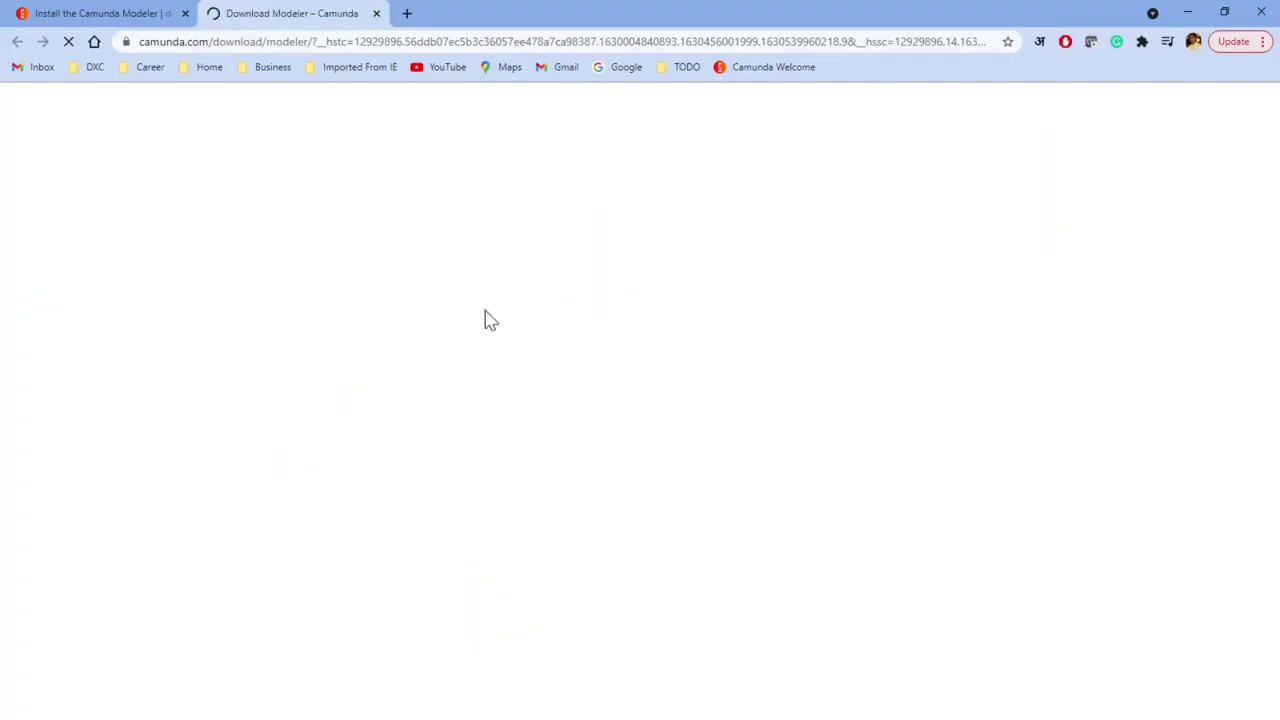
Step: Download the Windows 64bit Camunda Modeler zip, then return to the install documentation tab
scroll(563, 443, "down", 3)
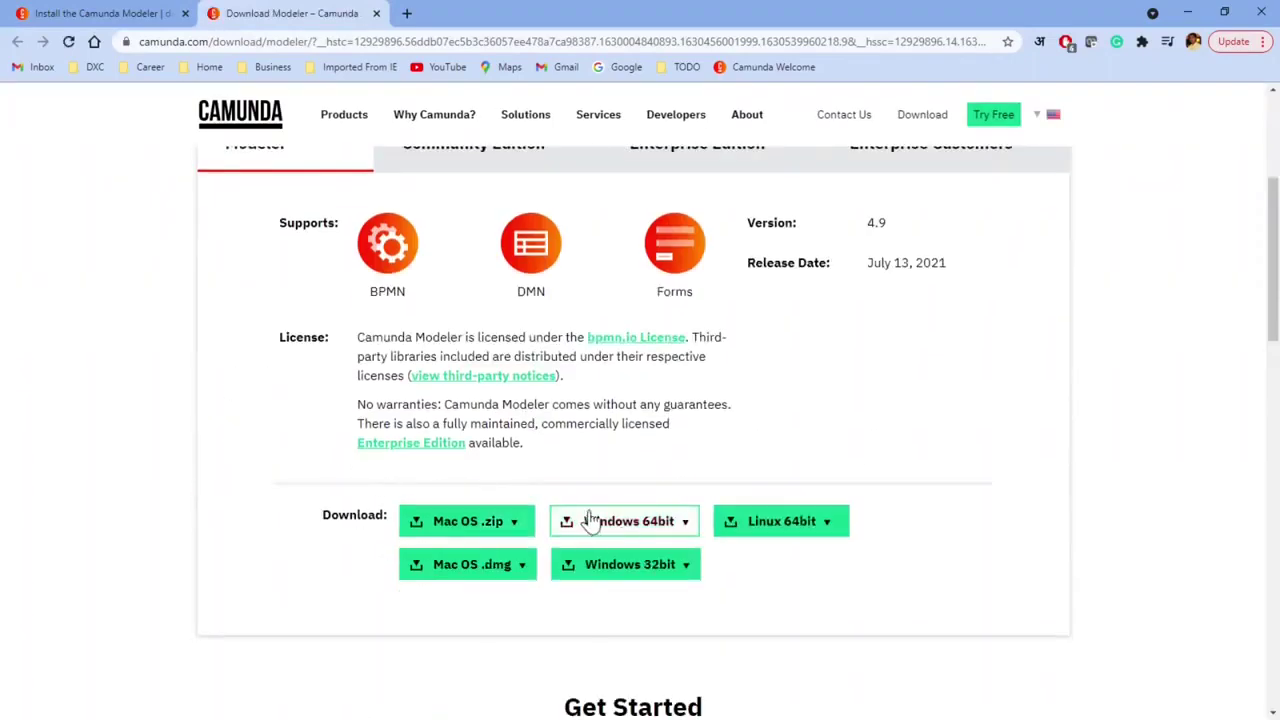
left_click(689, 527)
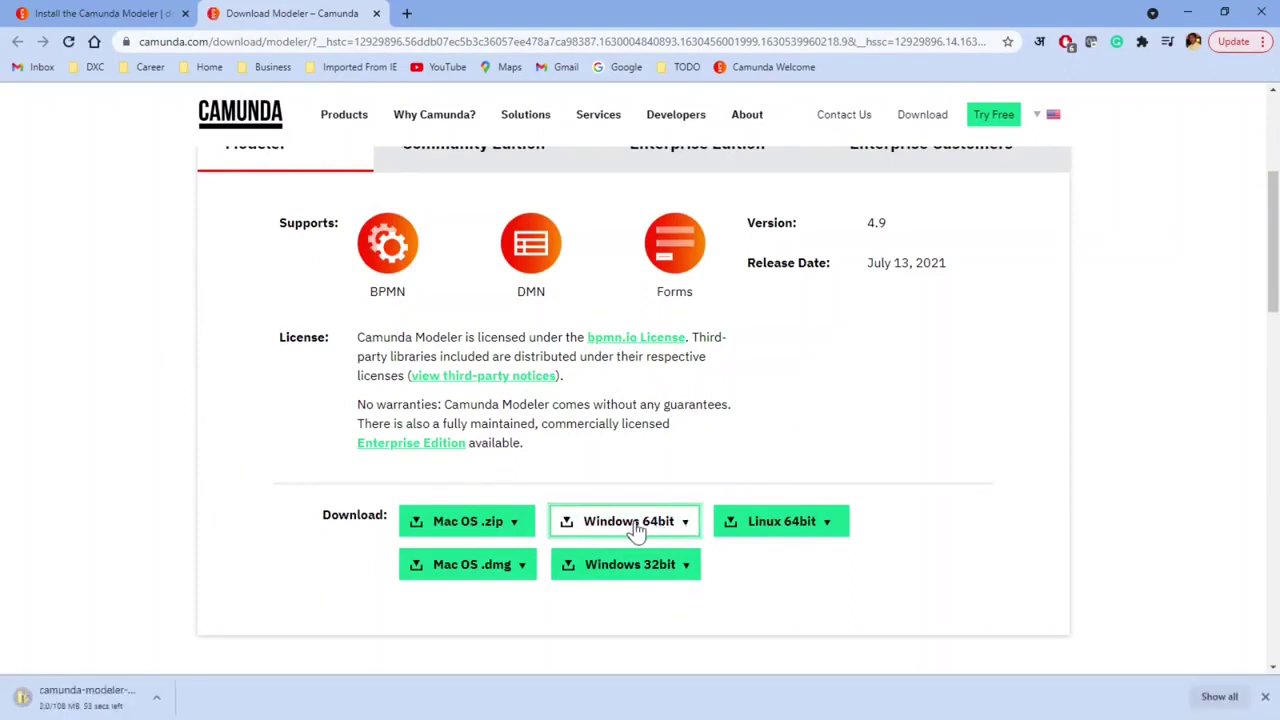
left_click(110, 14)
scroll(520, 449, "down", 2)
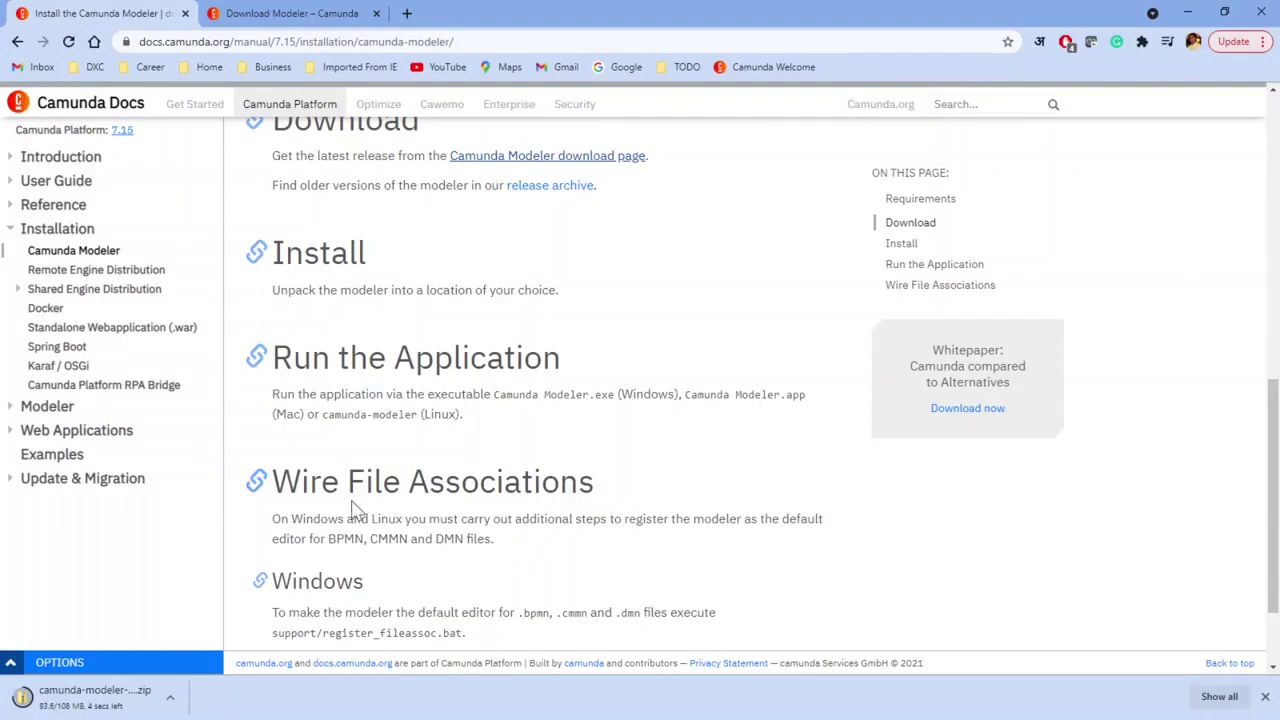
scroll(520, 520, "down", 2)
scroll(480, 543, "up", 3)
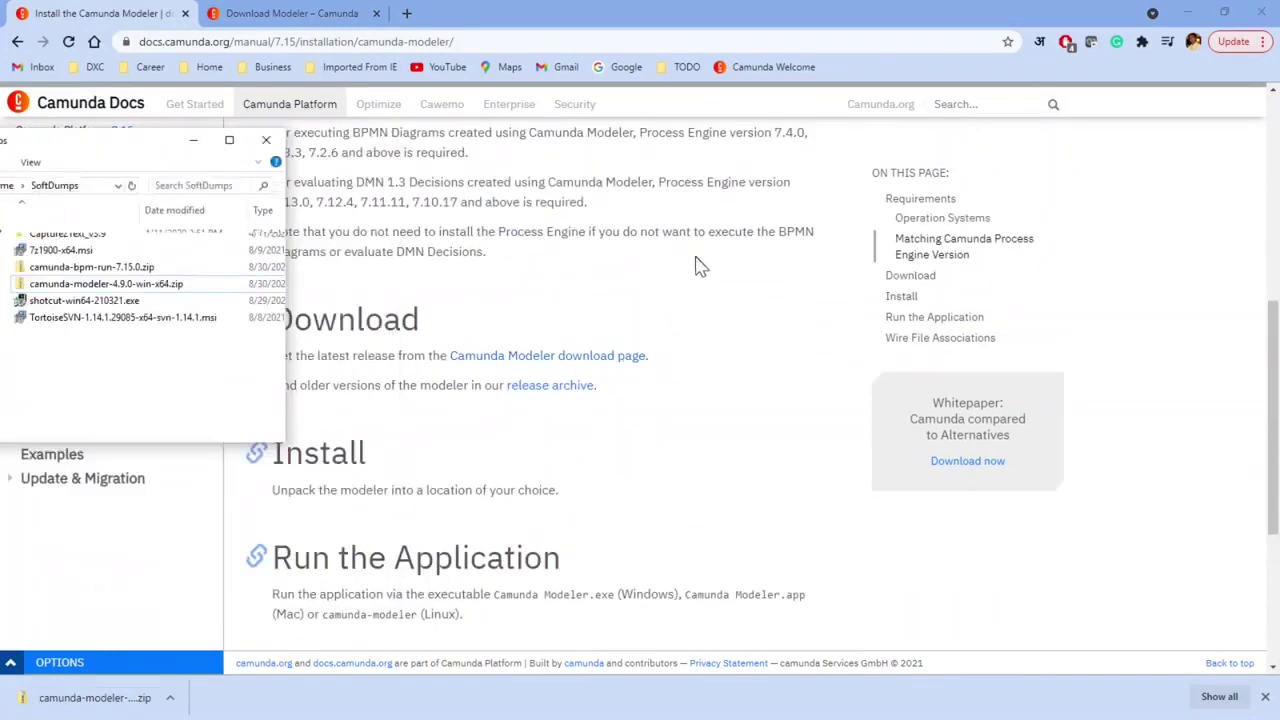
Step: Extract camunda-modeler-4.9.0-win-x64.zip in place with 7-Zip Extract Here
double_click(714, 200)
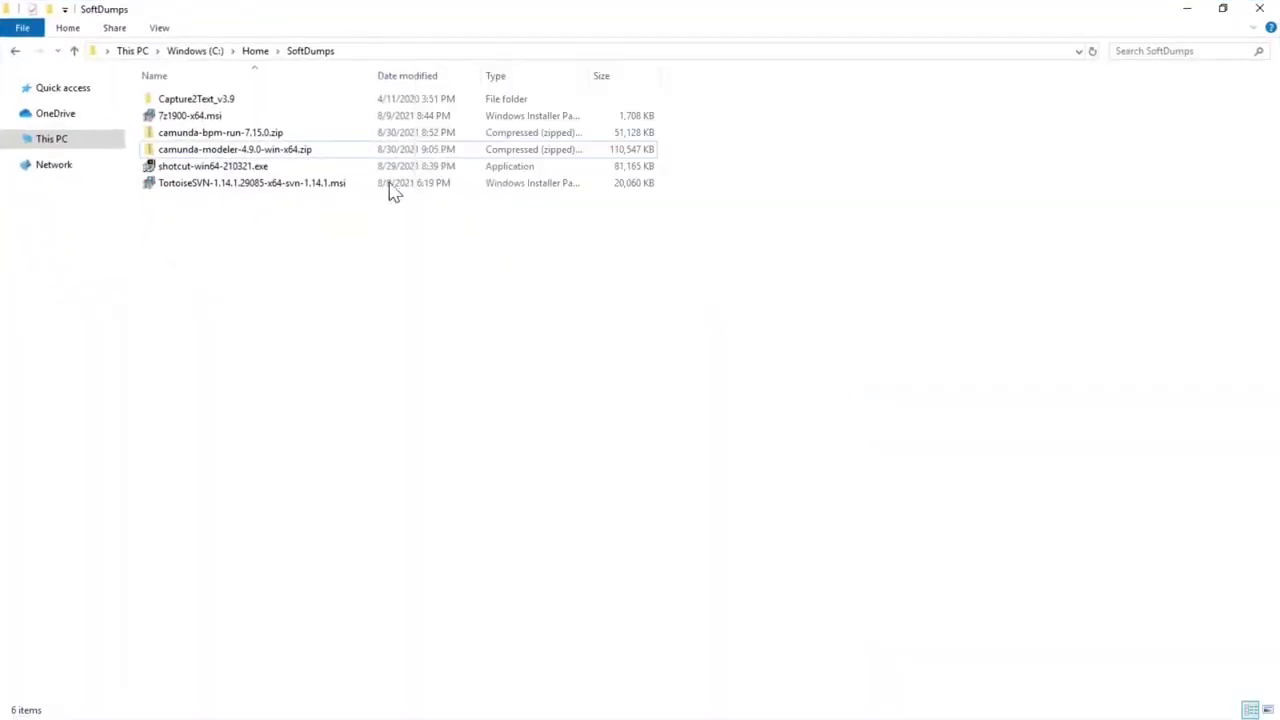
right_click(262, 165)
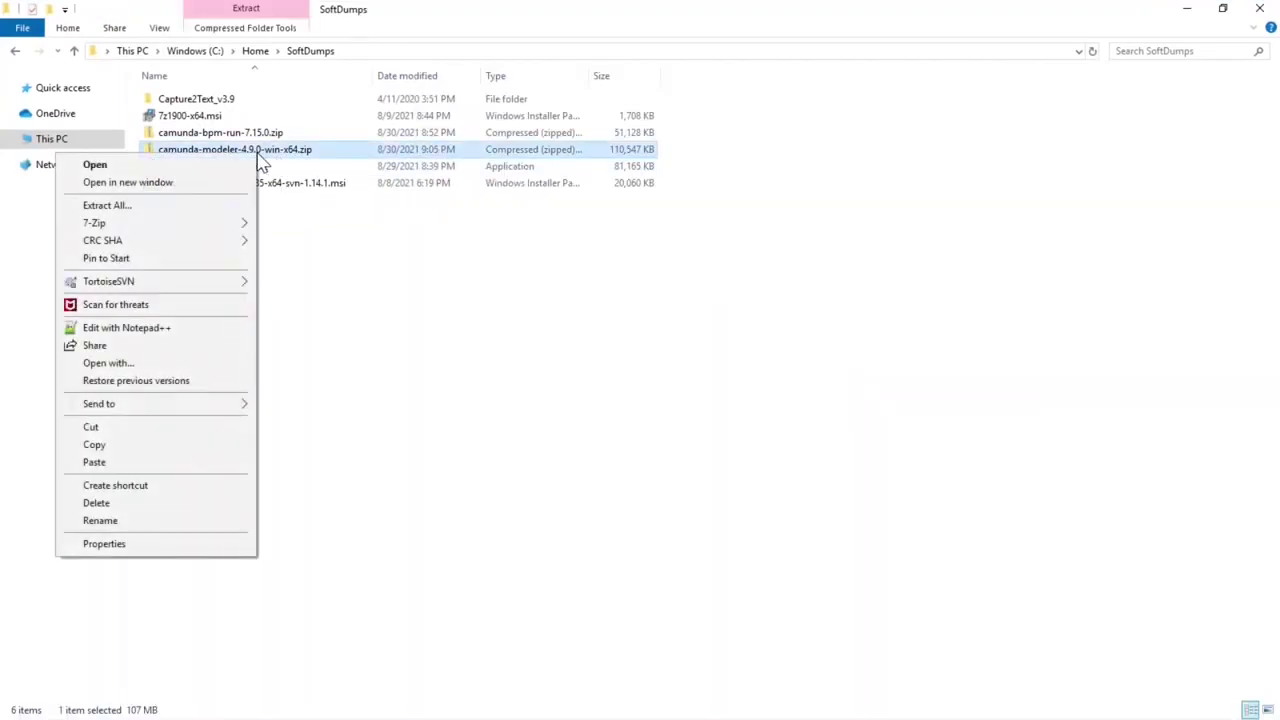
mouse_move(237, 221)
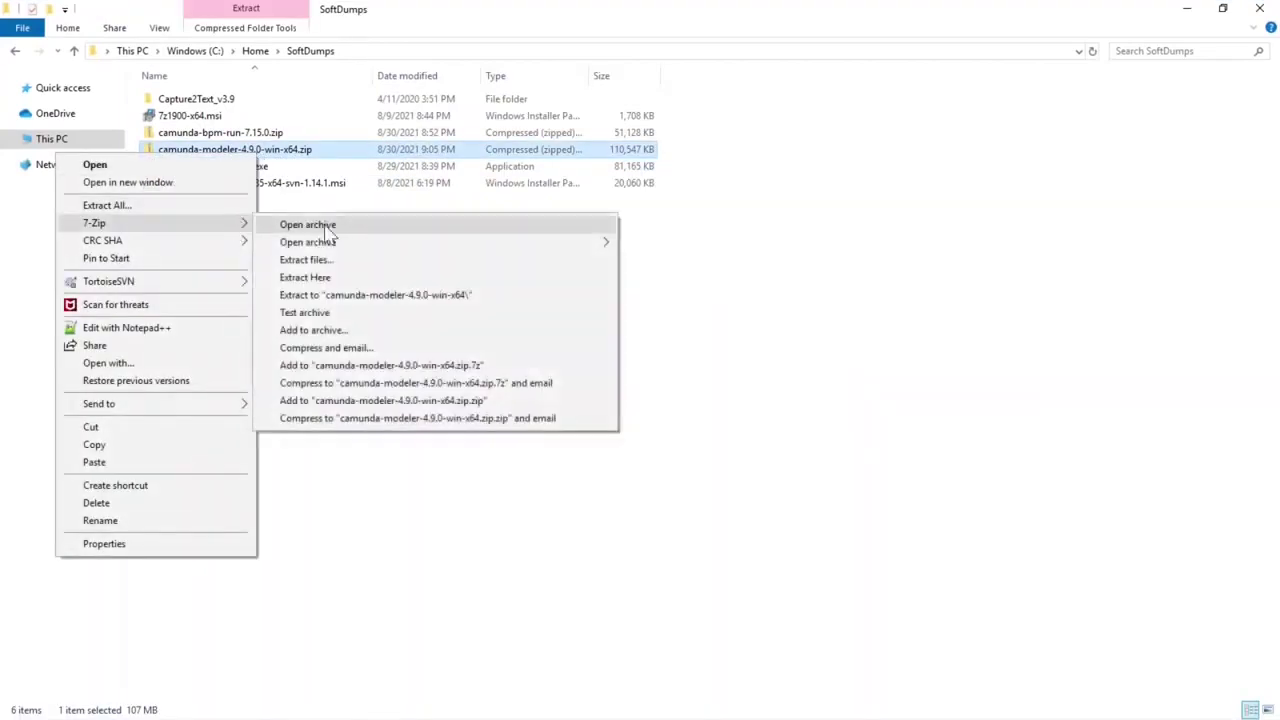
left_click(612, 277)
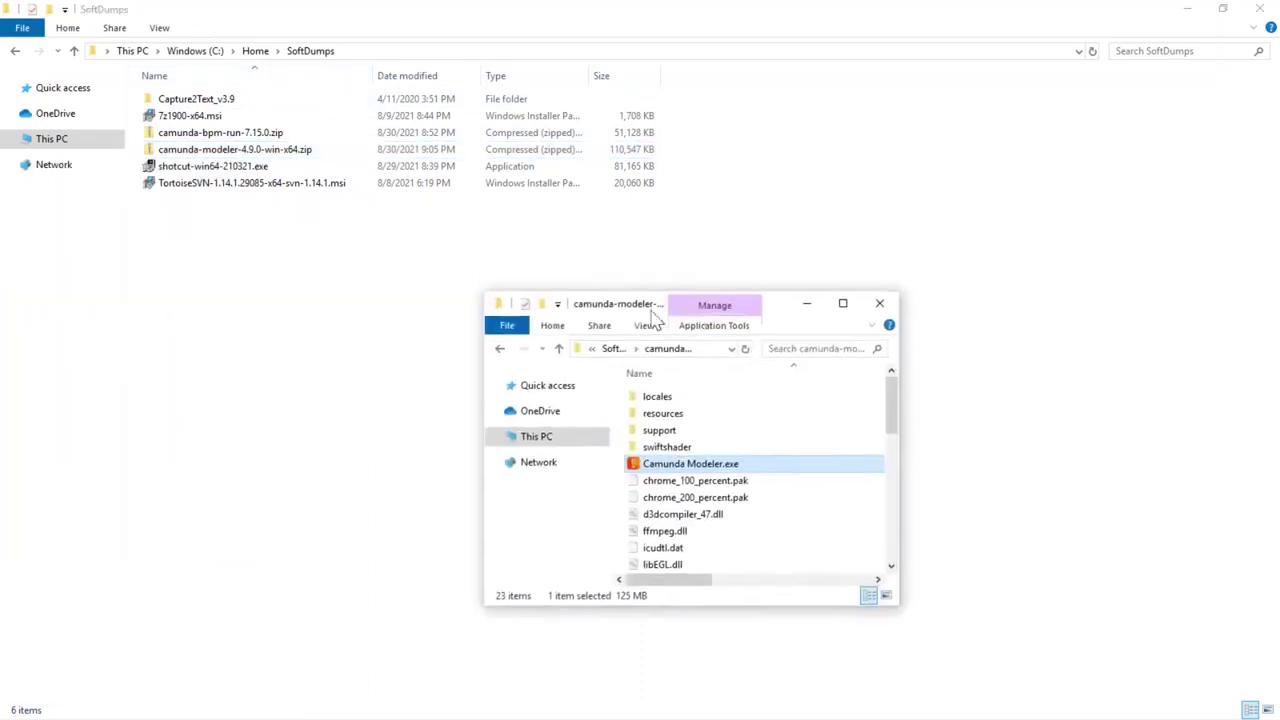
Step: Launch Camunda Modeler.exe from the extracted folder and maximize its window
double_click(622, 308)
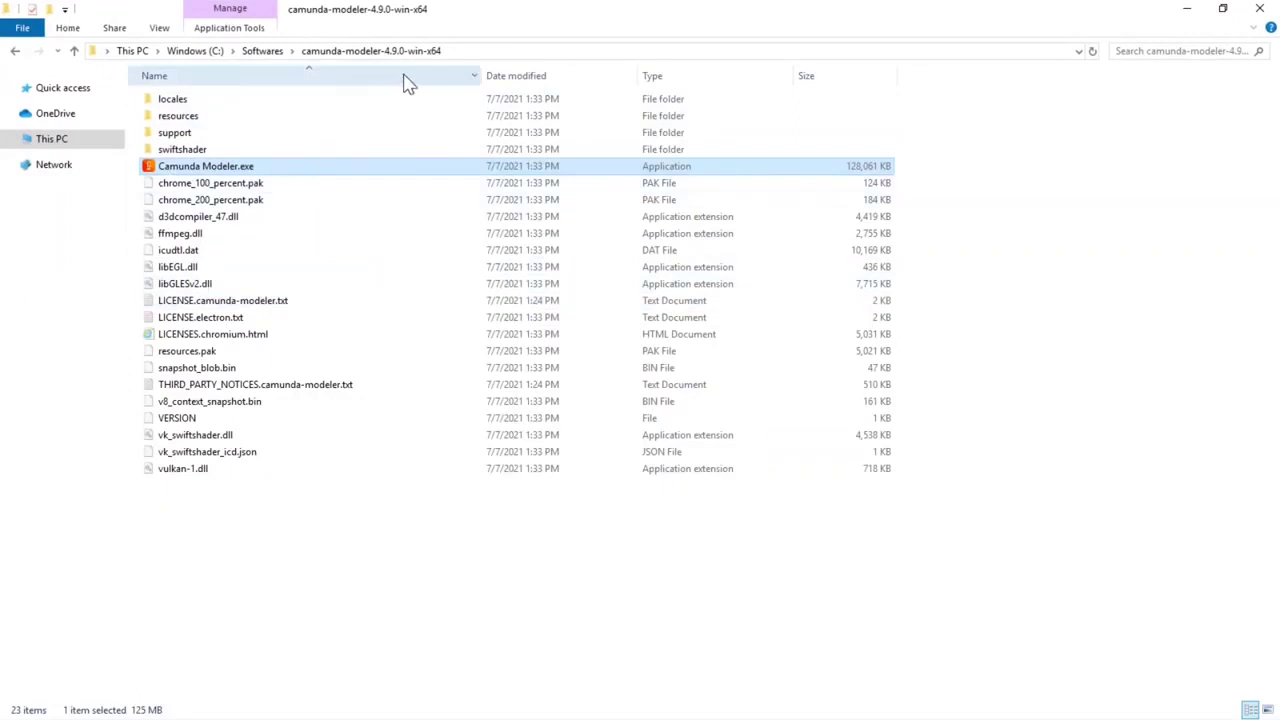
double_click(222, 166)
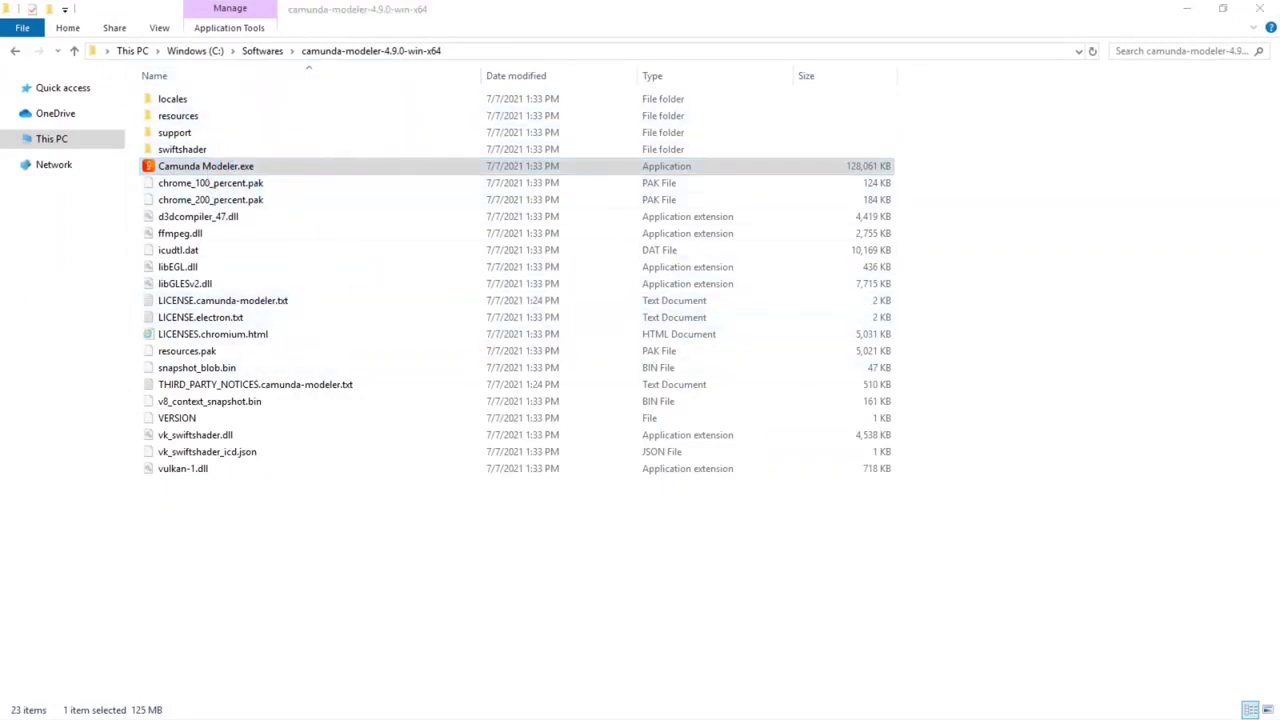
double_click(1010, 230)
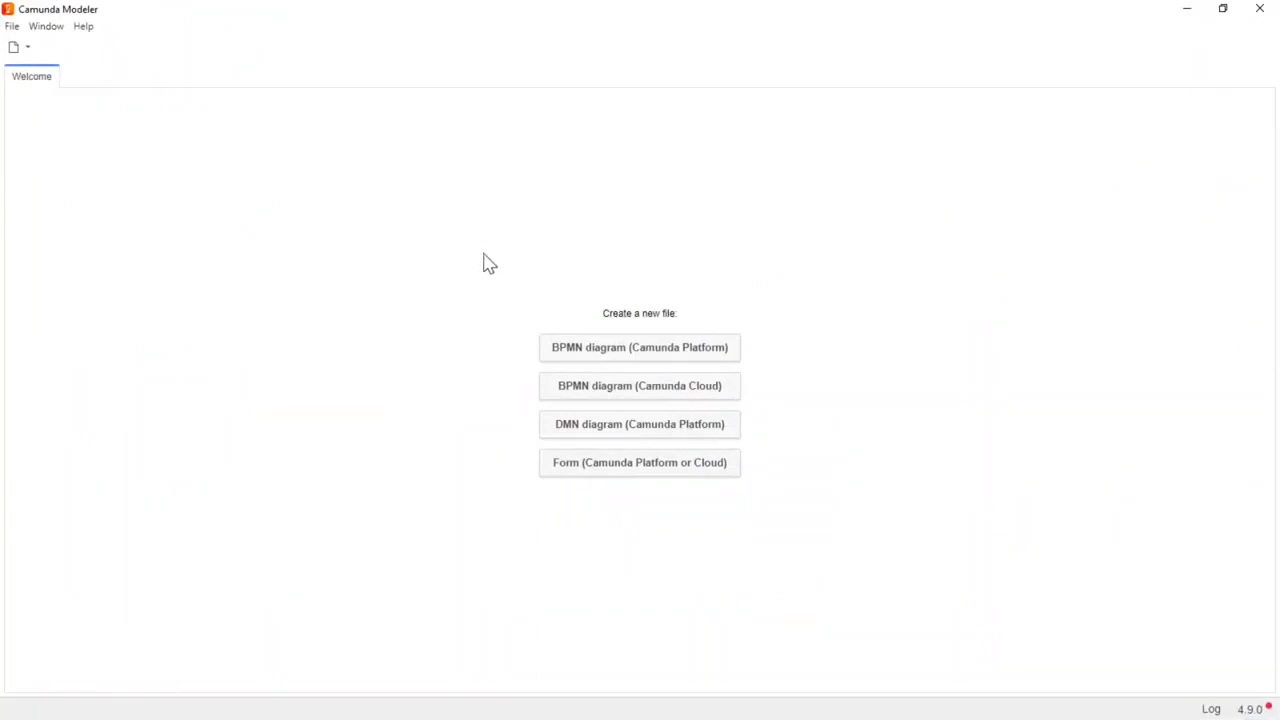
Step: Create a new 'BPMN diagram (Camunda Platform)' from the Welcome tab
left_click(605, 357)
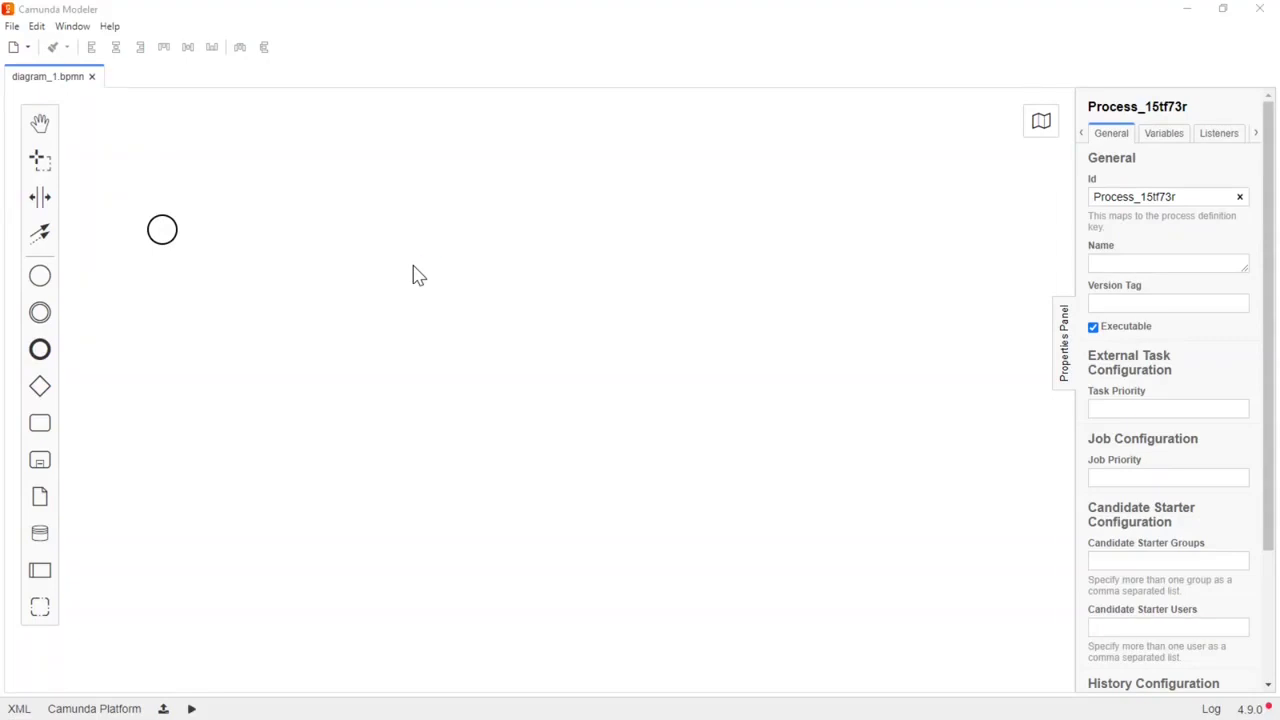
Step: Label the start event 'hunger noticed', then remove a stray task placed by mistake
double_click(170, 237)
type("hu")
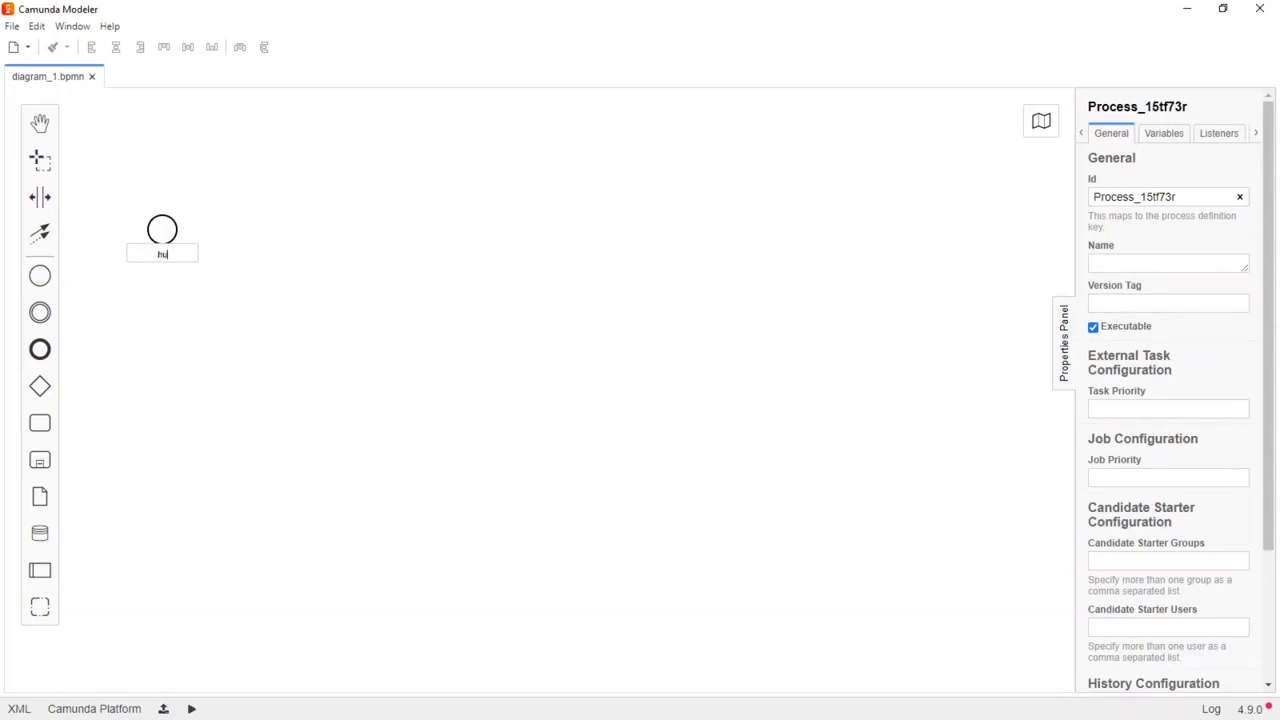
type("nger noticed")
key("Return")
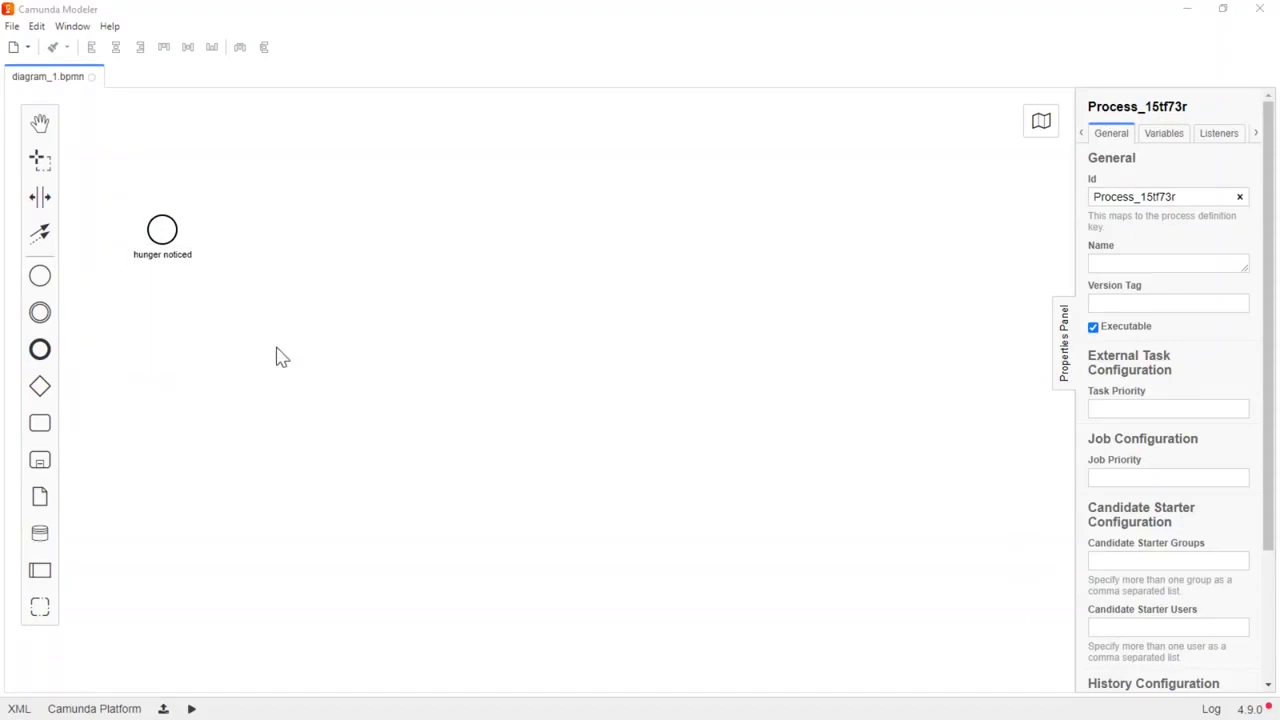
left_click(40, 425)
left_click(284, 238)
key("Delete")
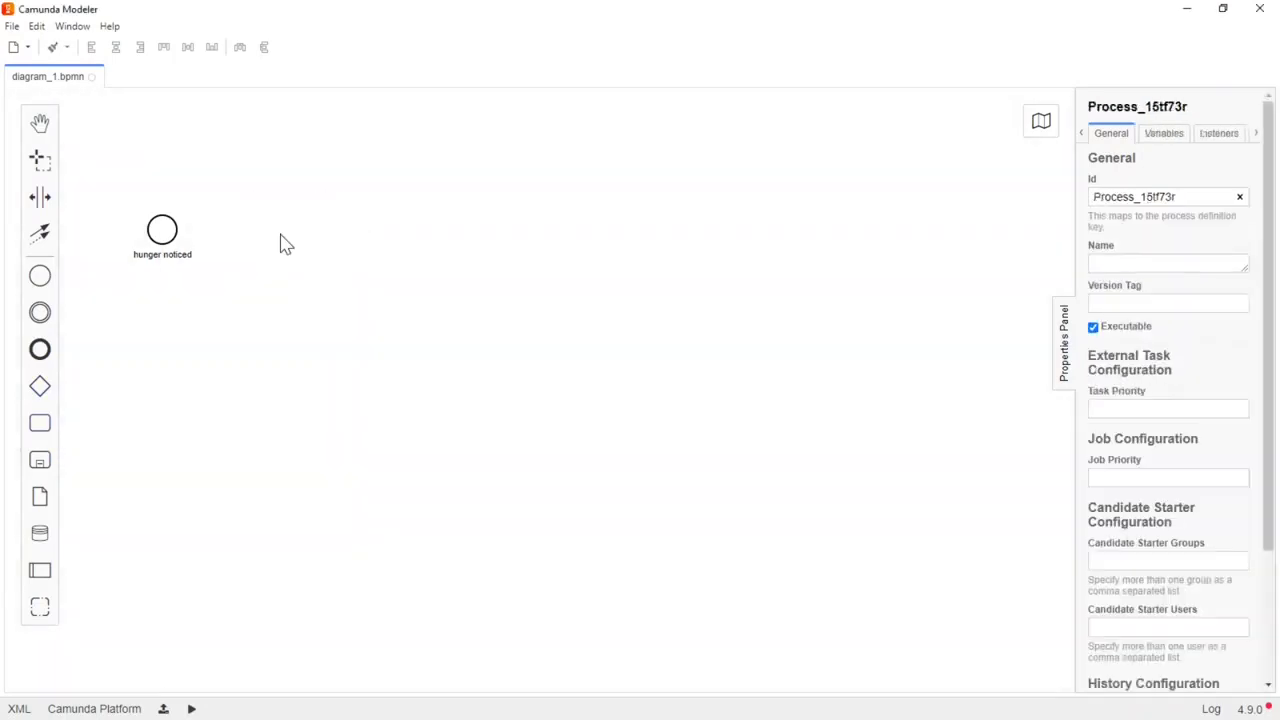
Step: Append a task 'acquire groceries' after the start event
left_click(163, 234)
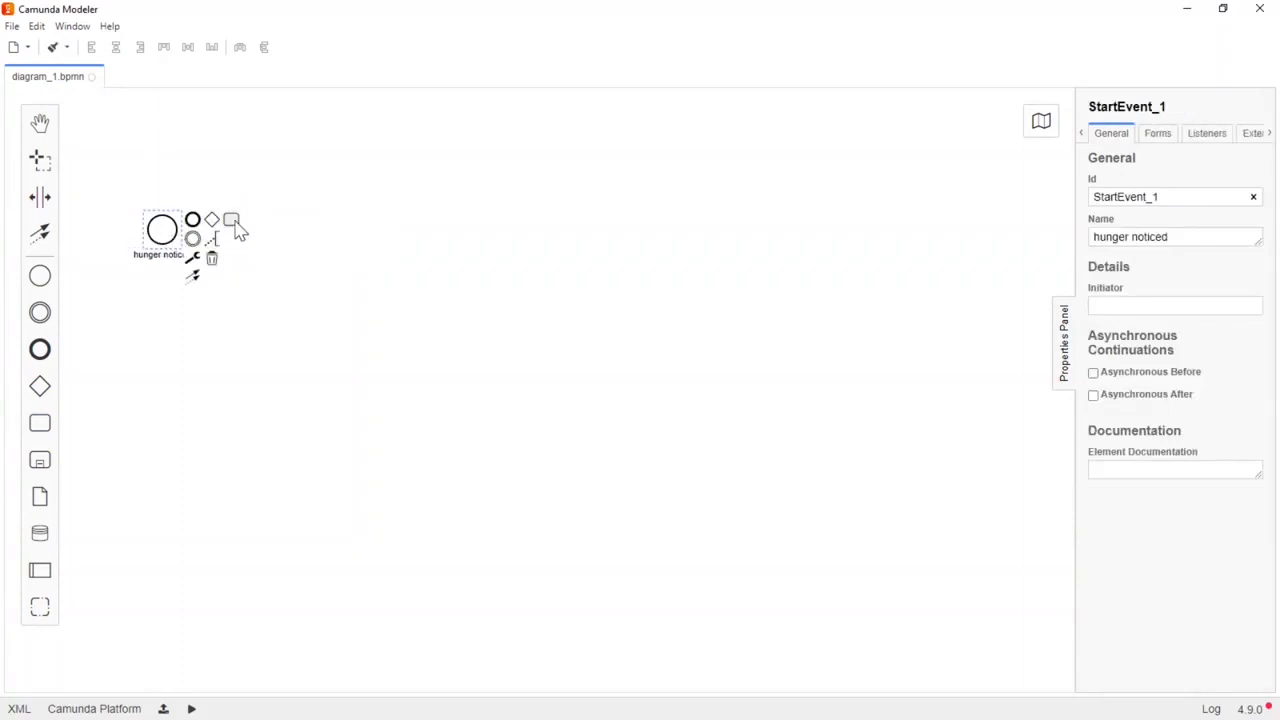
left_click(231, 221)
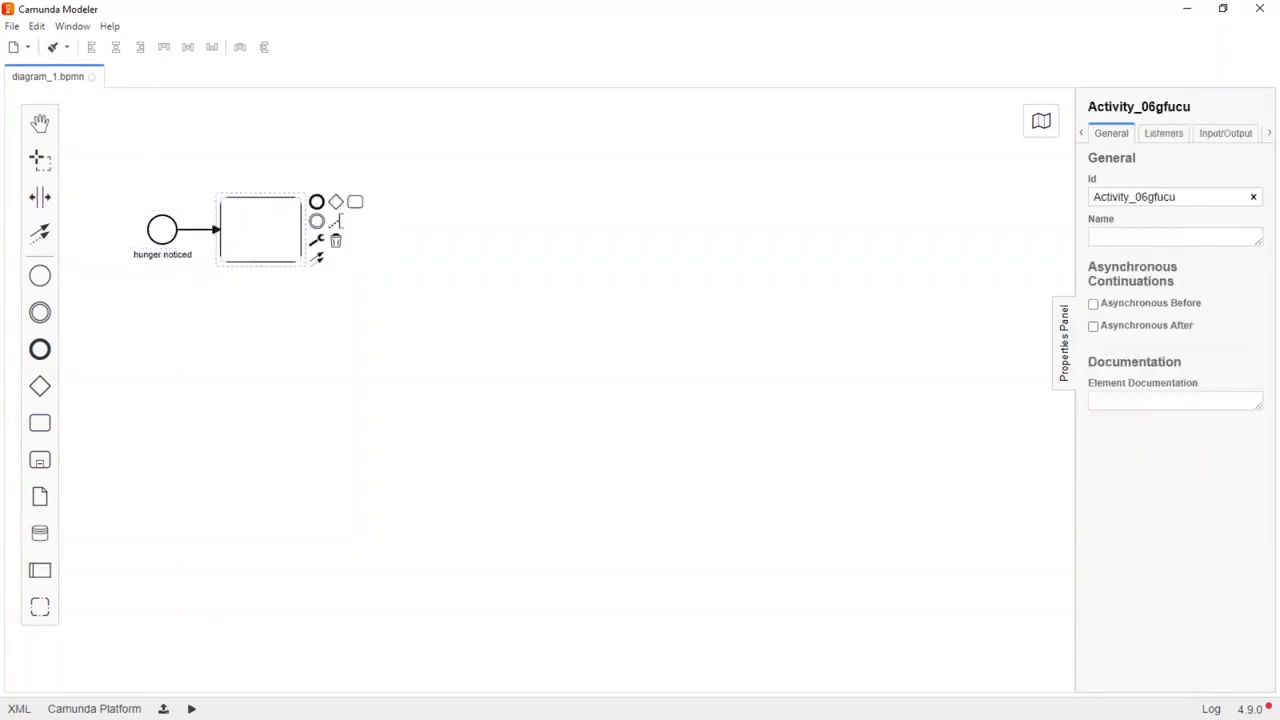
type("acquire groceries")
left_click(260, 258)
left_click(278, 260)
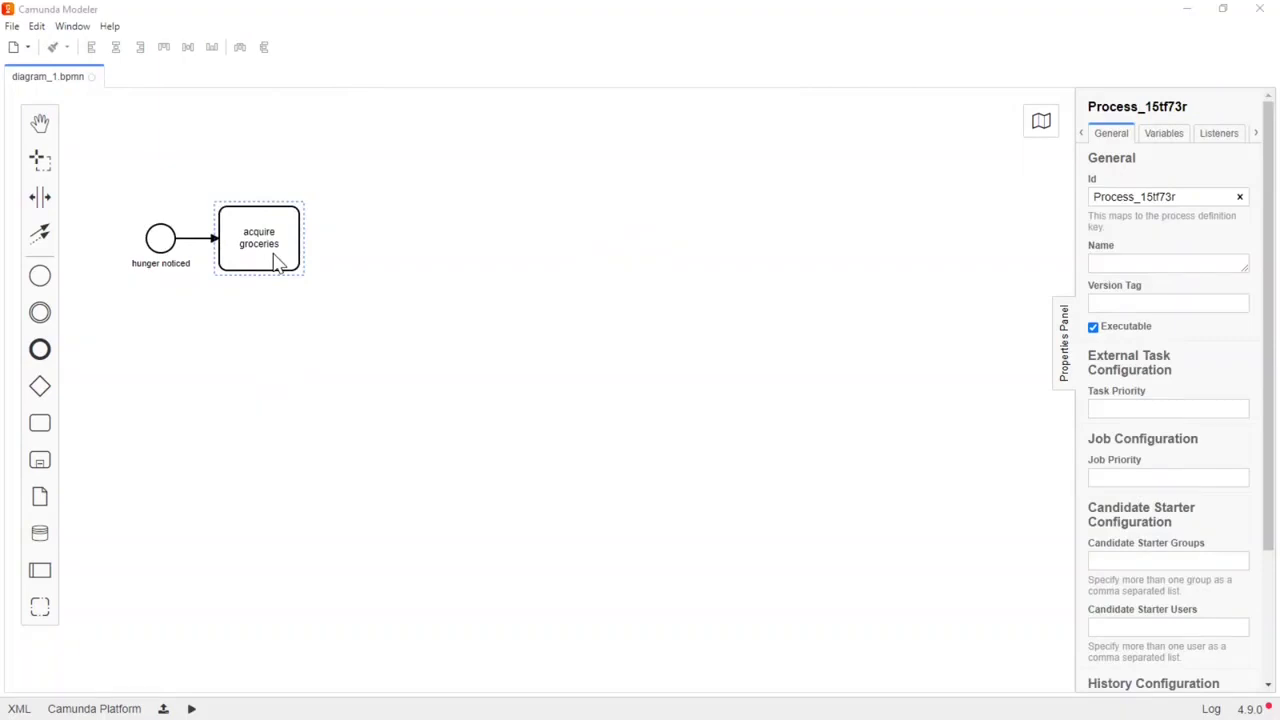
Step: Append a task 'prepare meal' after 'acquire groceries'
left_click(281, 240)
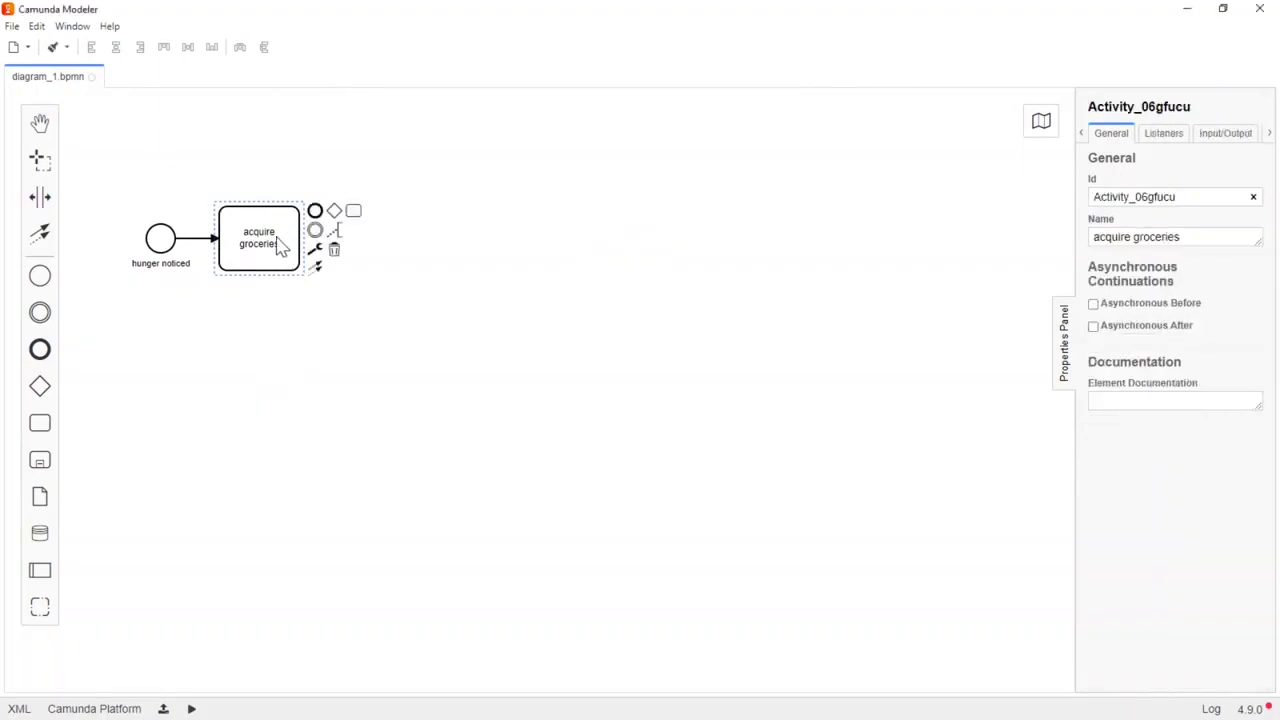
left_click(355, 212)
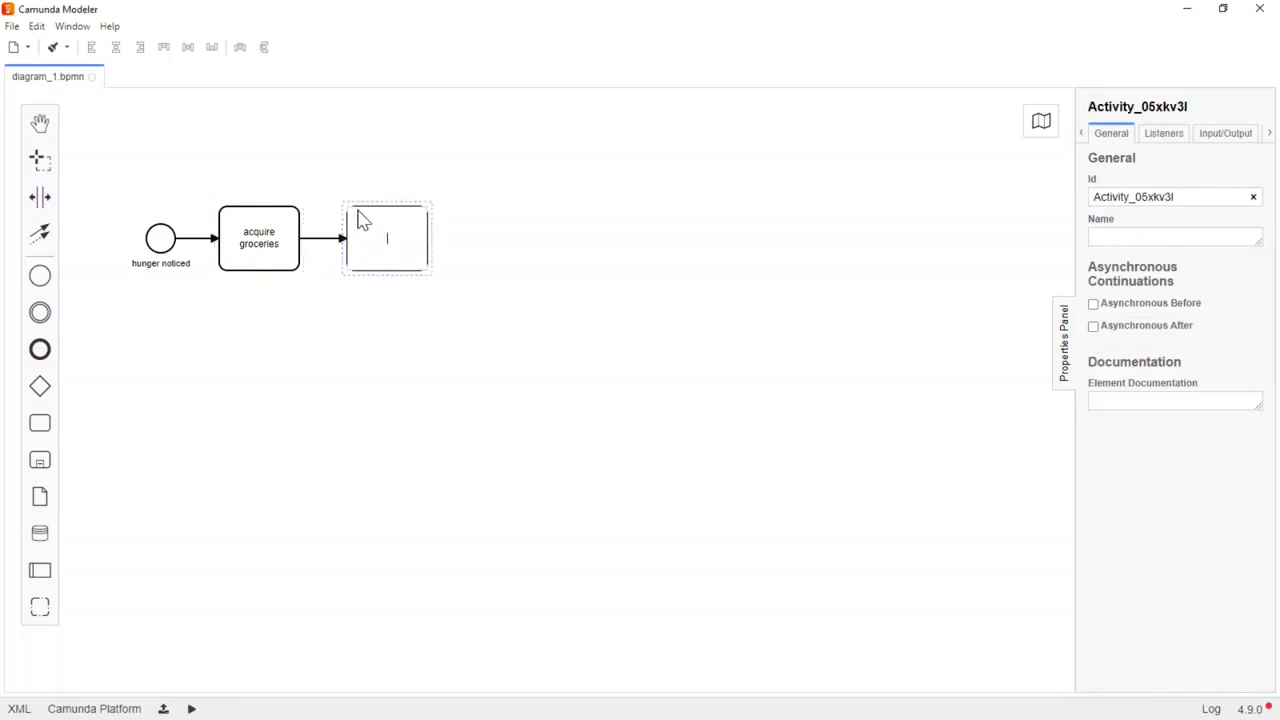
type("prepare ")
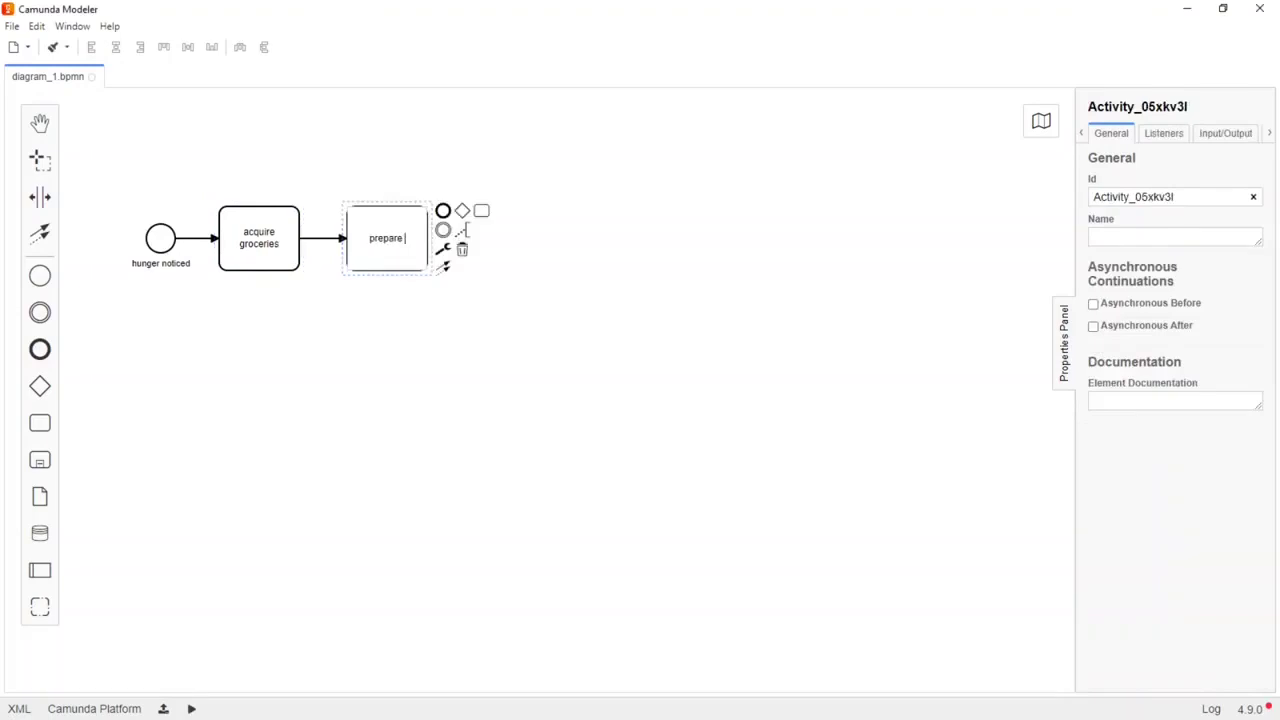
type("meal")
left_click(408, 326)
Step: Append a task 'eat meal' after 'prepare meal'
left_click(403, 248)
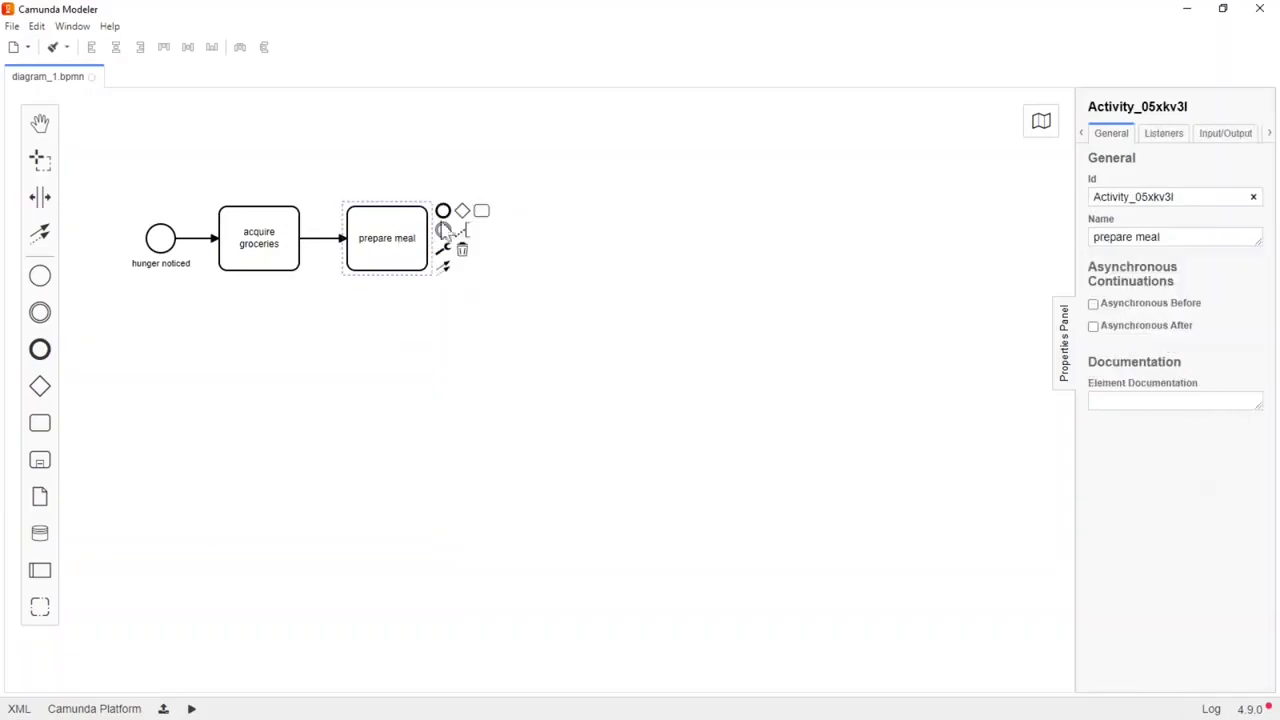
left_click(481, 211)
type("eat meal")
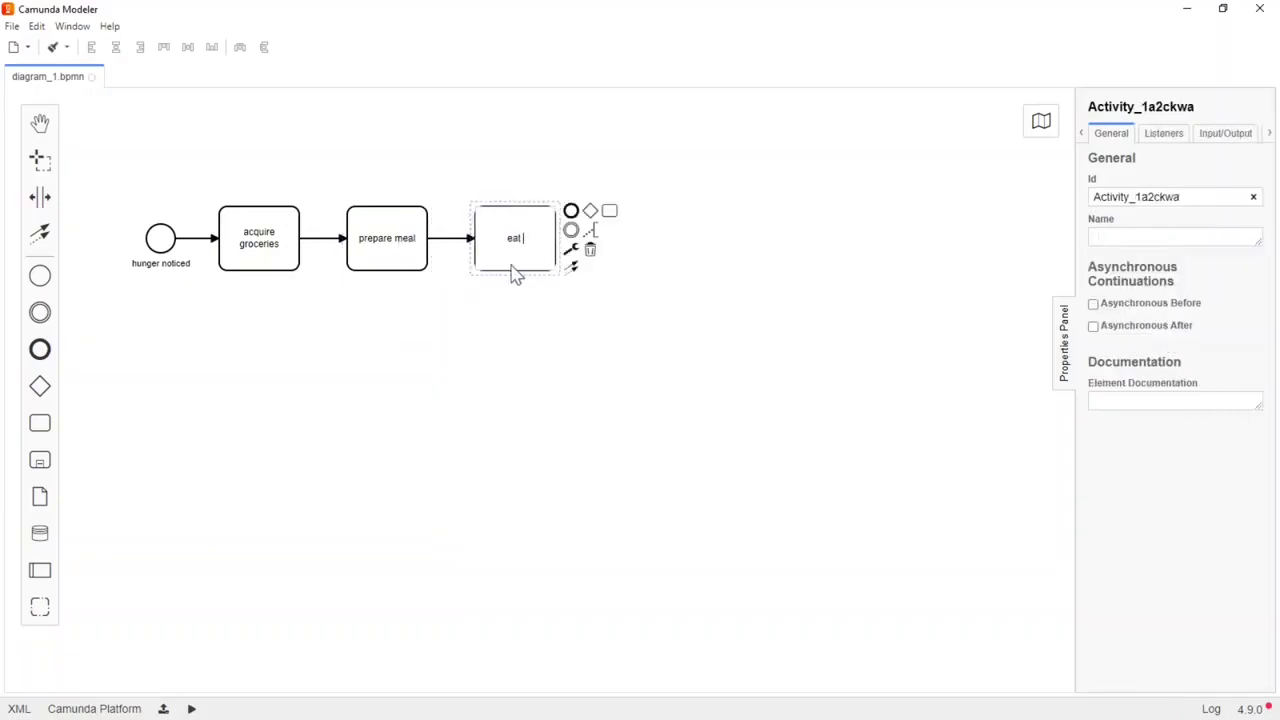
left_click(534, 317)
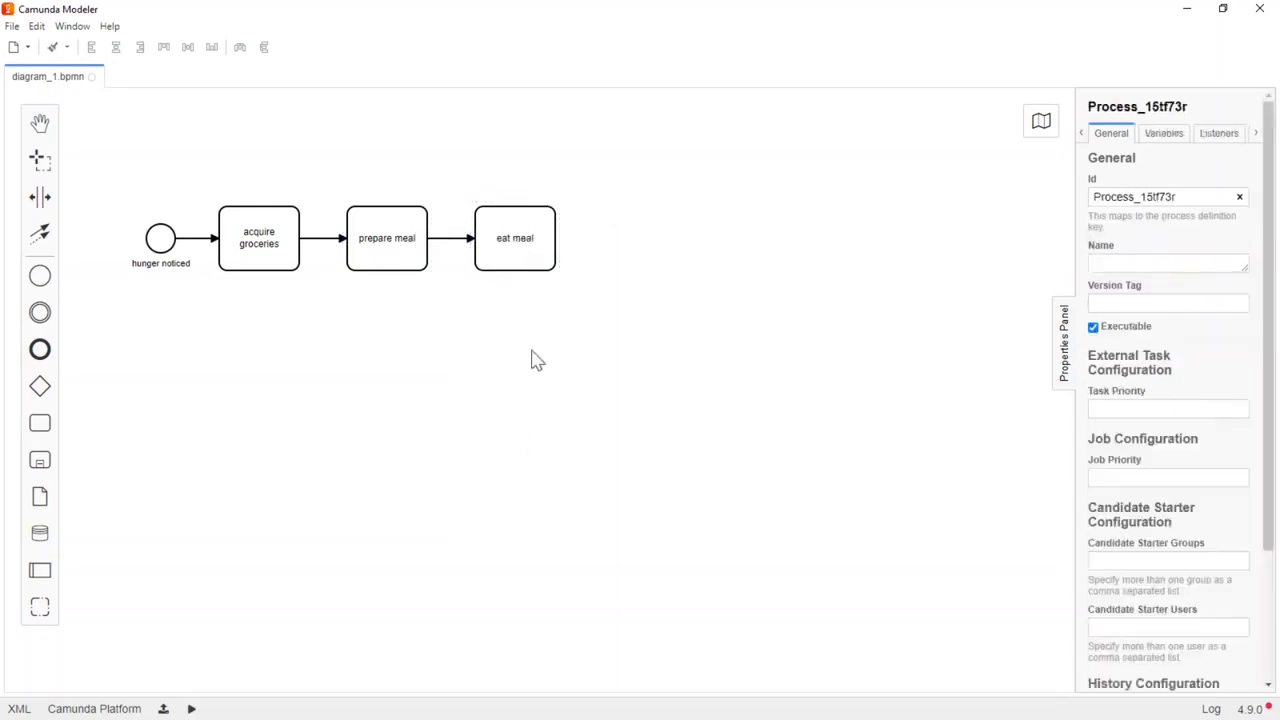
scroll(533, 243, "down", 1)
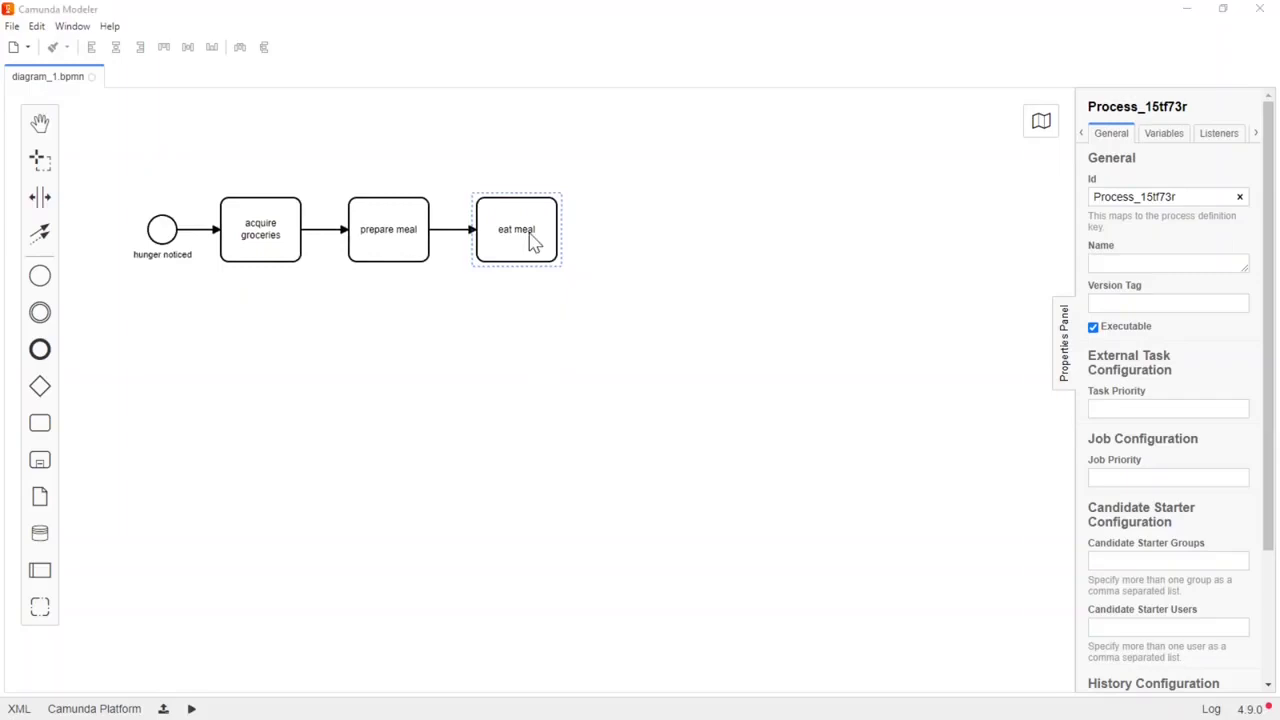
Step: Append an end event after 'eat meal' and label it 'hunger satisfied'
left_click(534, 243)
left_click(572, 200)
left_click(829, 377)
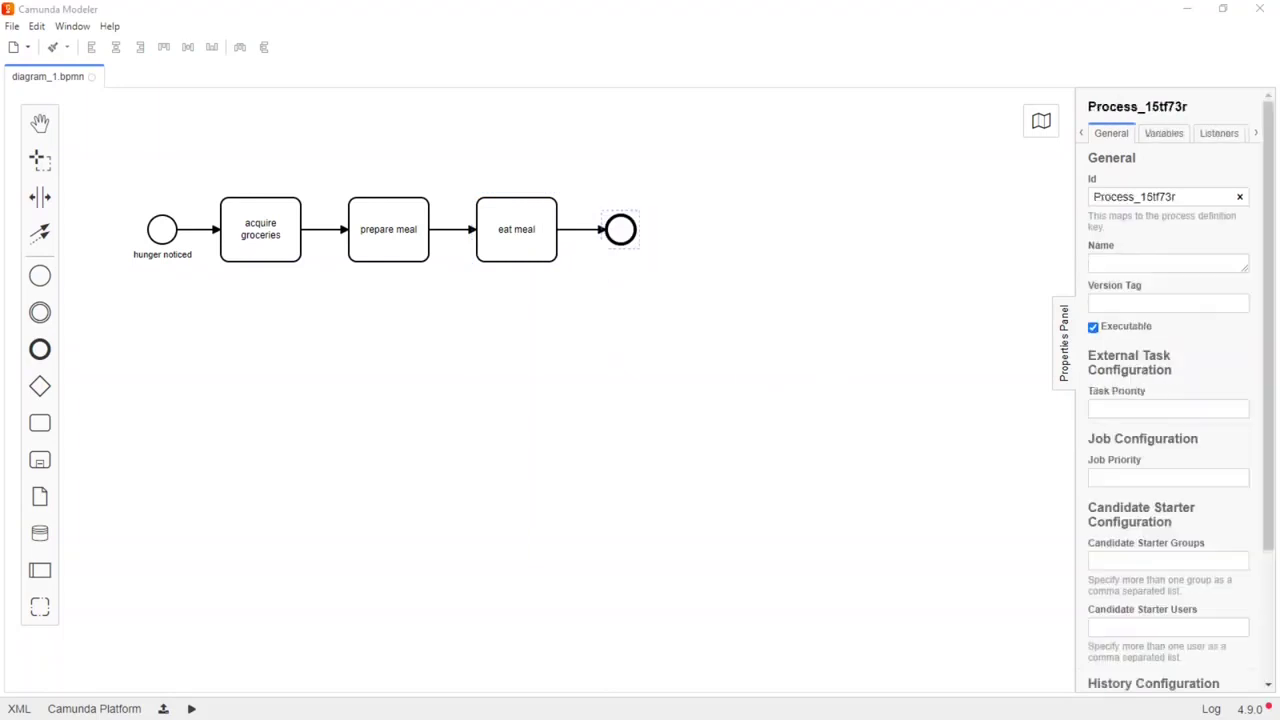
double_click(622, 235)
type("hunger satisfied")
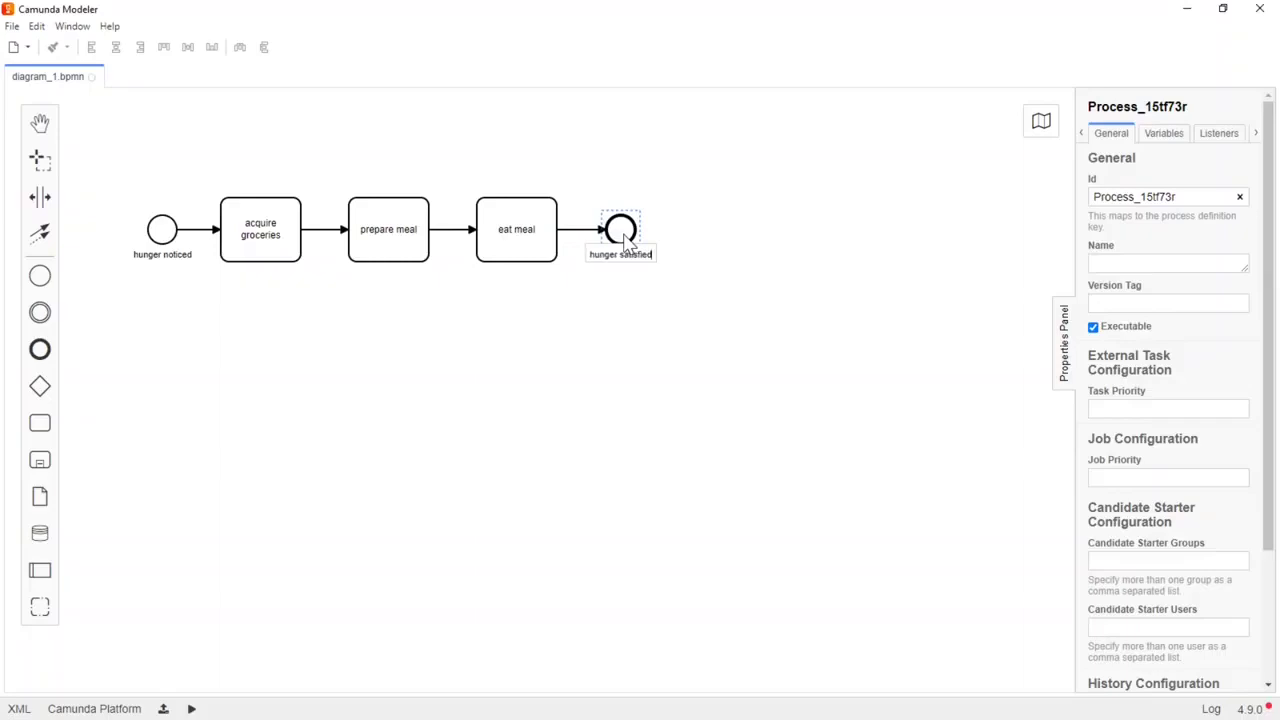
key("Return")
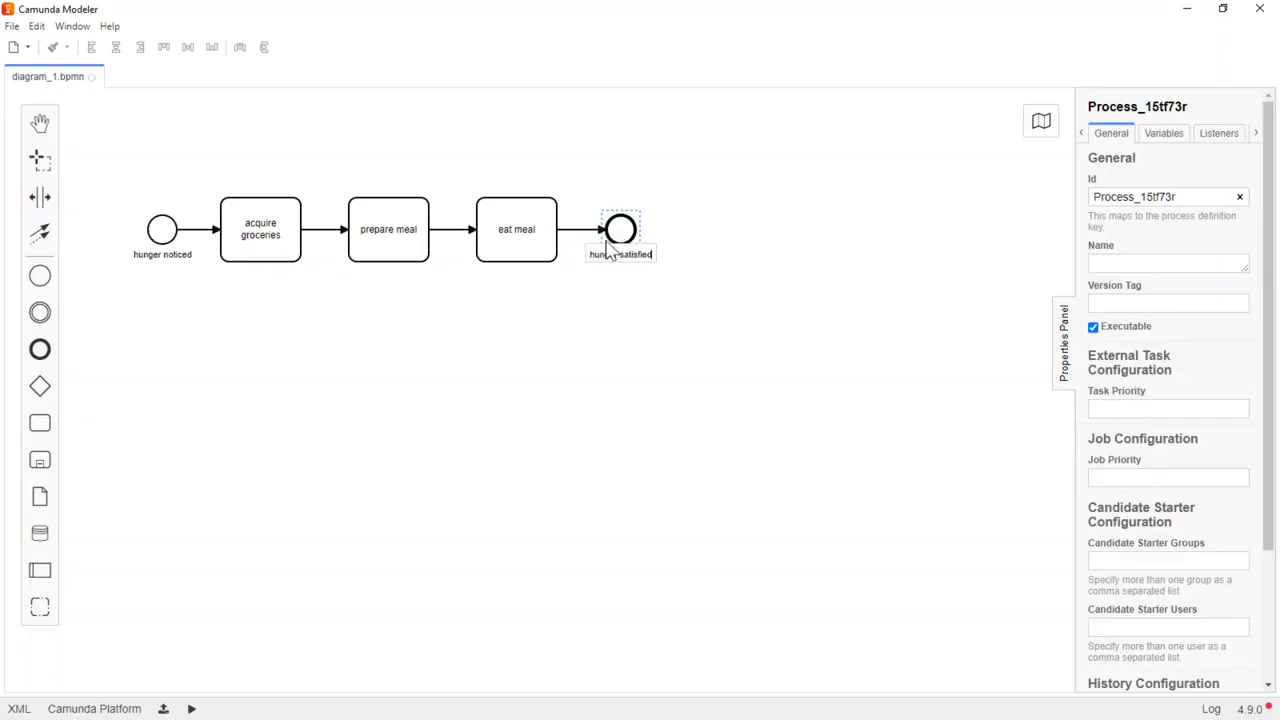